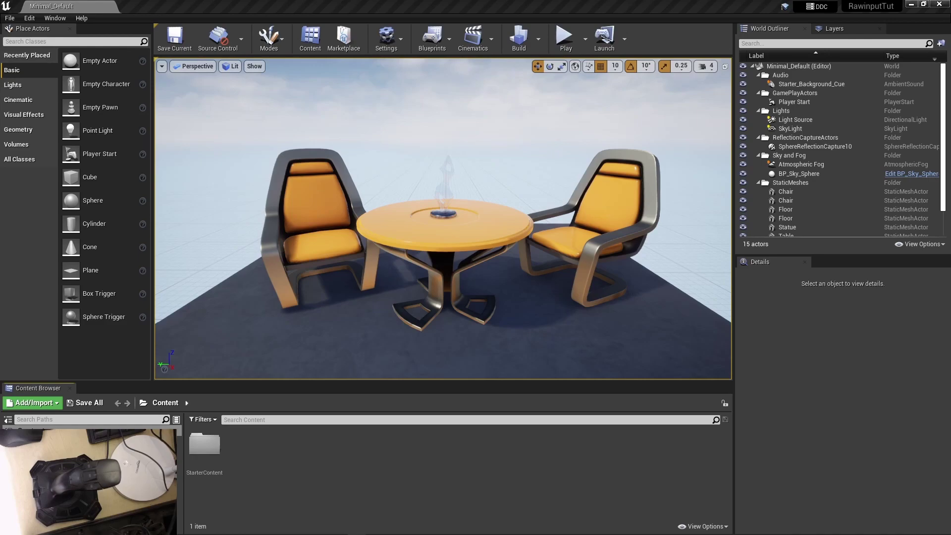
- Look through the joystick search's image results in the browser, then hide the browser
{"action": "key", "text": "alt+Tab"}
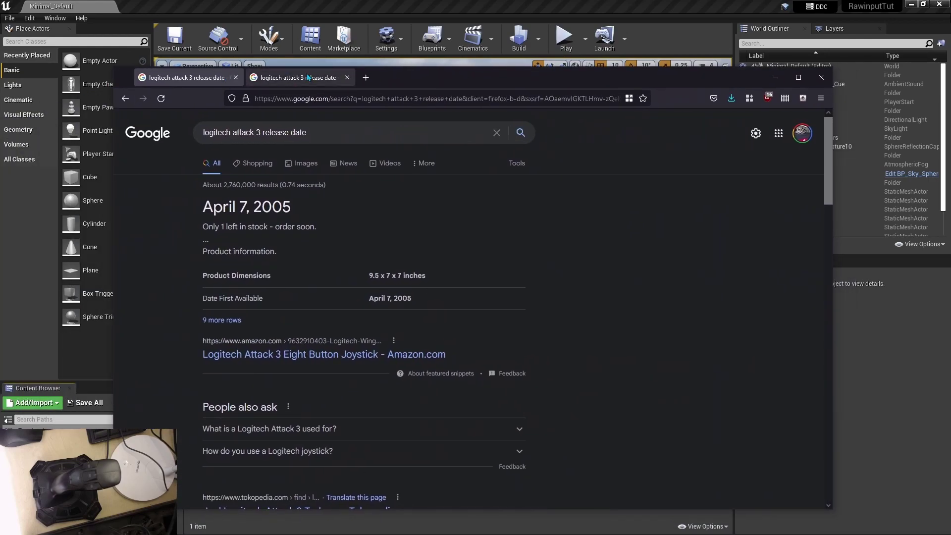
{"action": "left_click", "coordinate": [301, 163]}
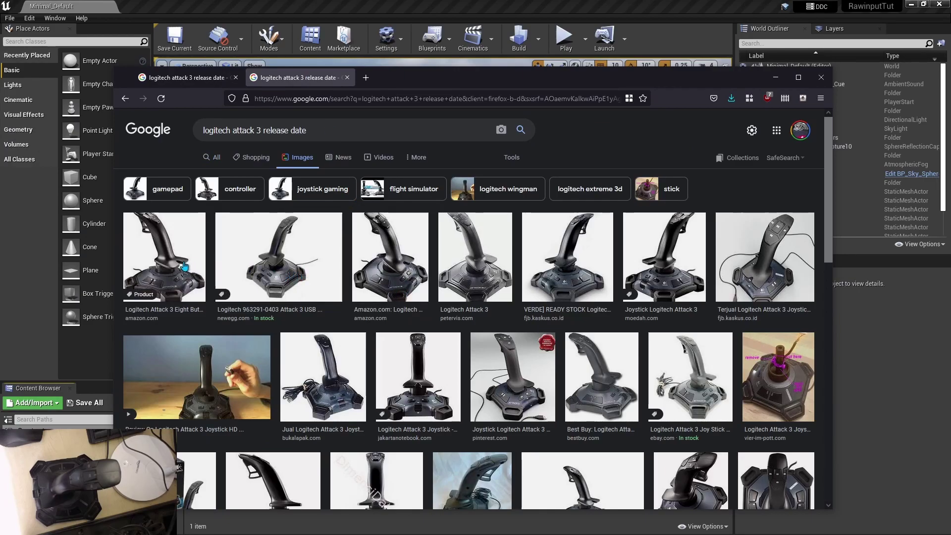
{"action": "left_click", "coordinate": [204, 78]}
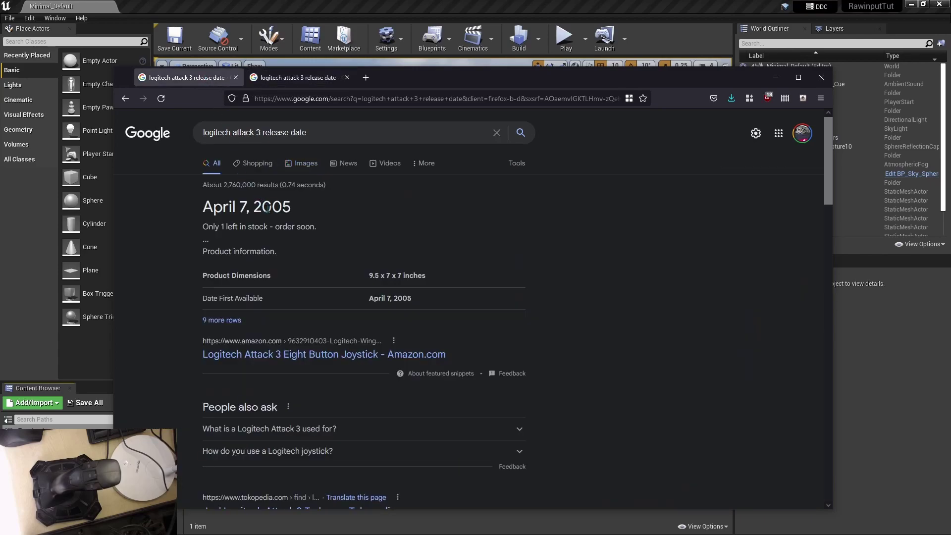
{"action": "left_click", "coordinate": [304, 78]}
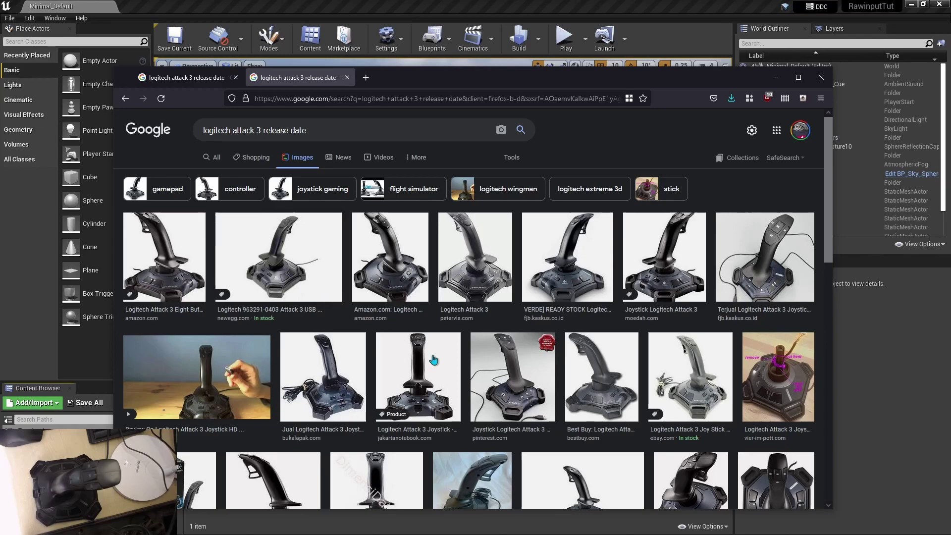
{"action": "left_click", "coordinate": [776, 79]}
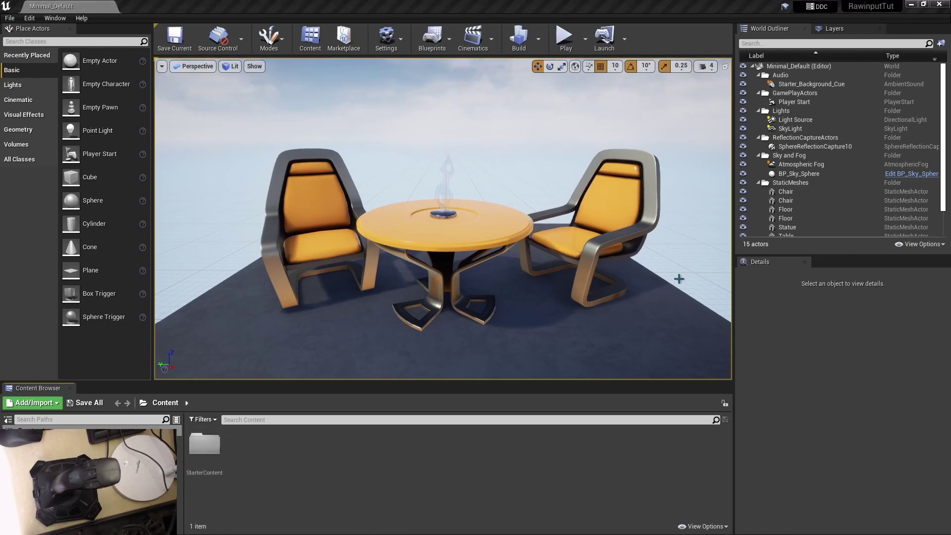
- Centre Device Manager and expand Human Interface Devices to select the HID-compliant game controller
{"action": "key", "text": "alt+Tab"}
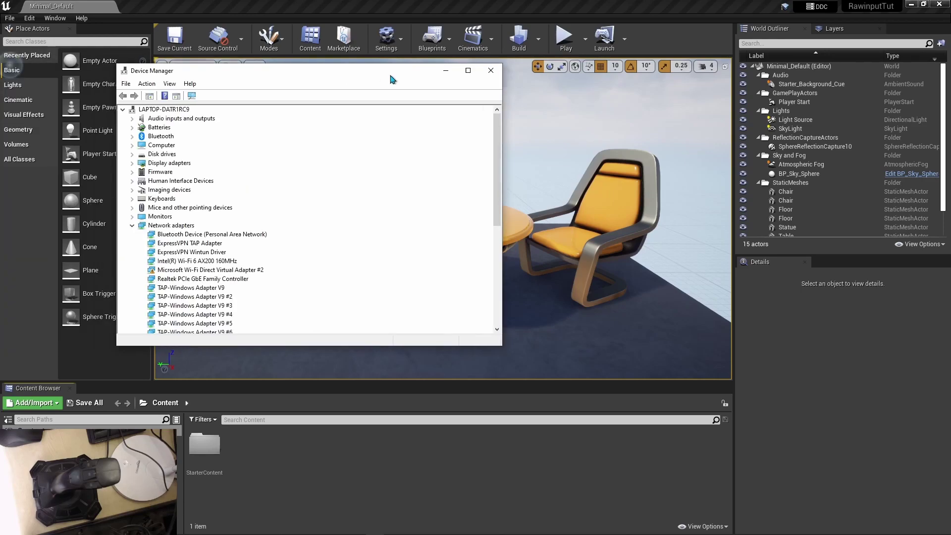
{"action": "left_click_drag", "start_coordinate": [330, 78], "coordinate": [554, 96]}
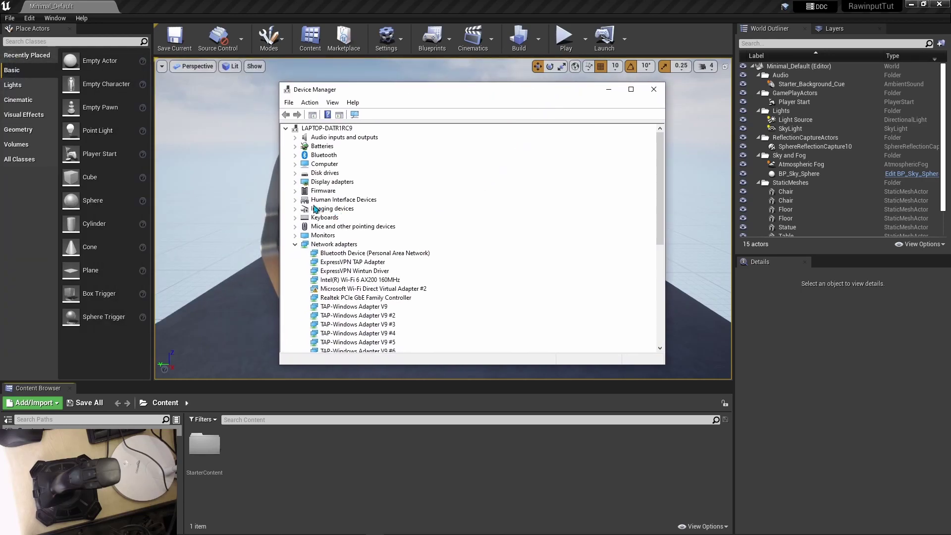
{"action": "left_click", "coordinate": [295, 201]}
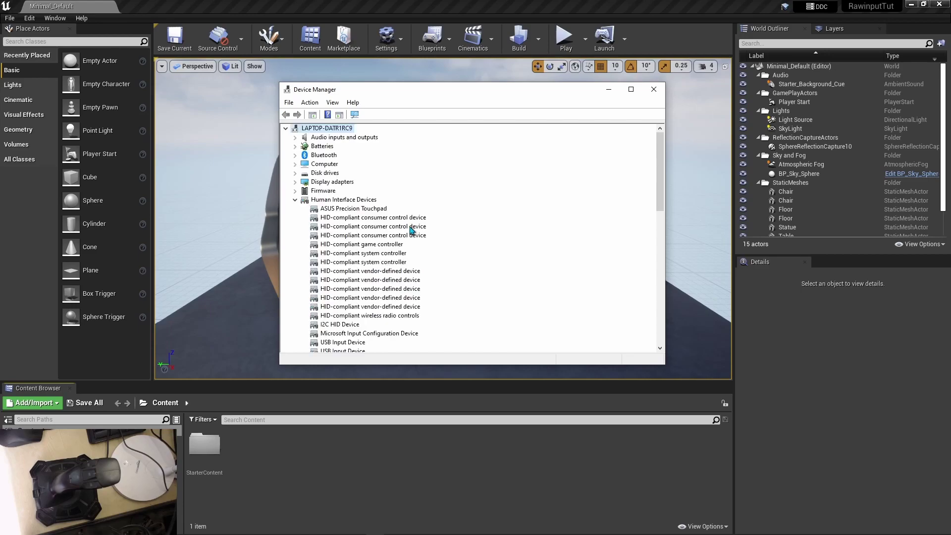
{"action": "left_click", "coordinate": [357, 246]}
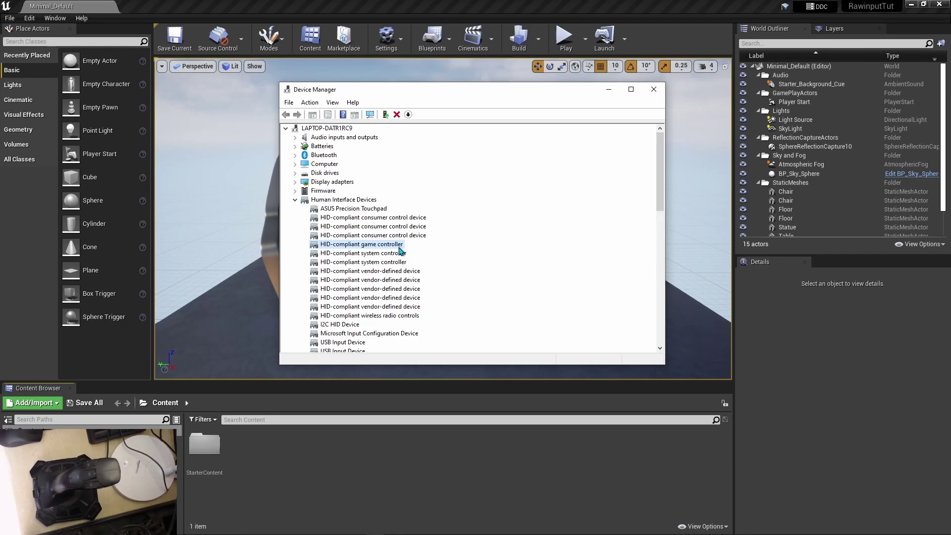
{"action": "right_click", "coordinate": [398, 247]}
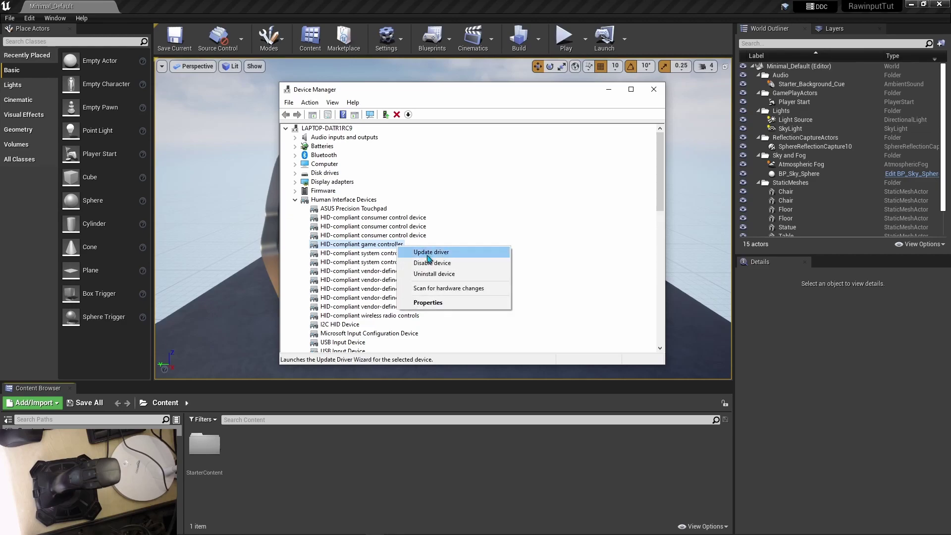
{"action": "left_click", "coordinate": [443, 303]}
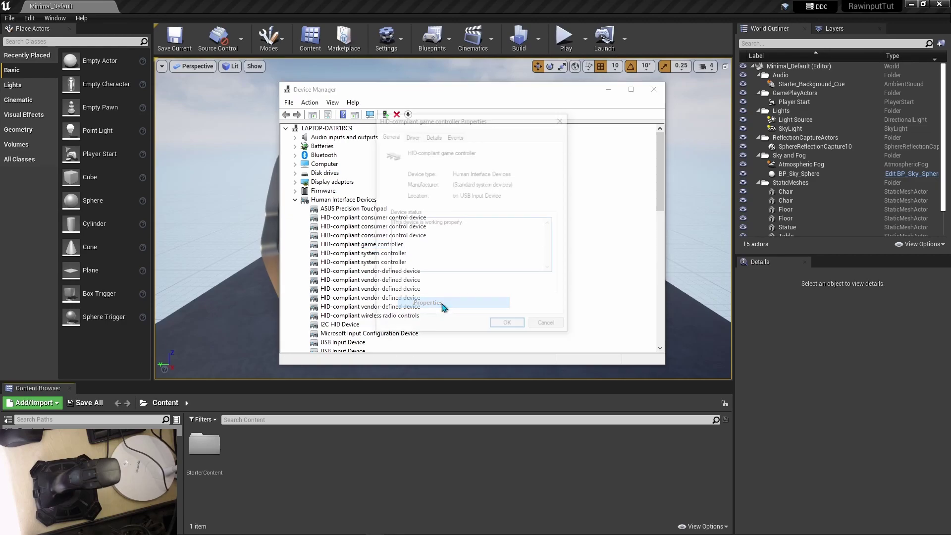
{"action": "left_click", "coordinate": [435, 137]}
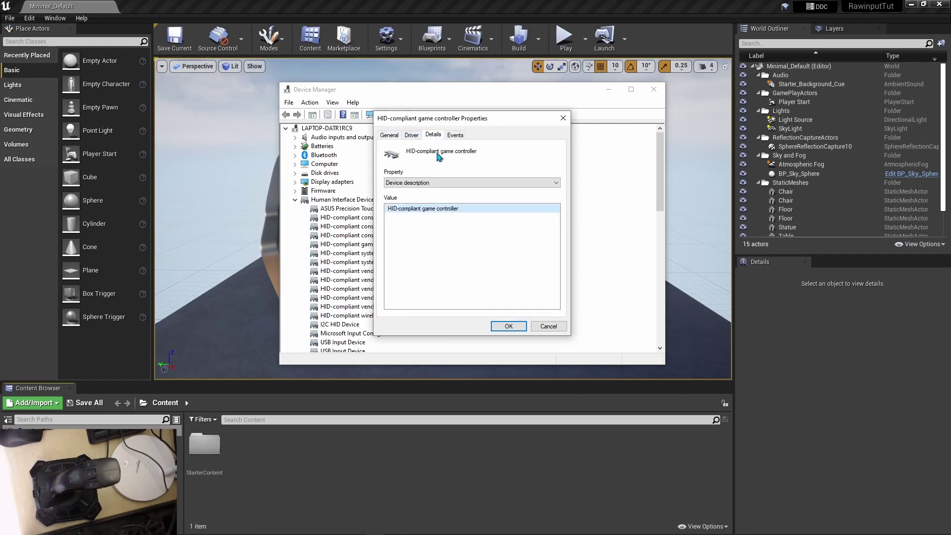
{"action": "left_click", "coordinate": [444, 182]}
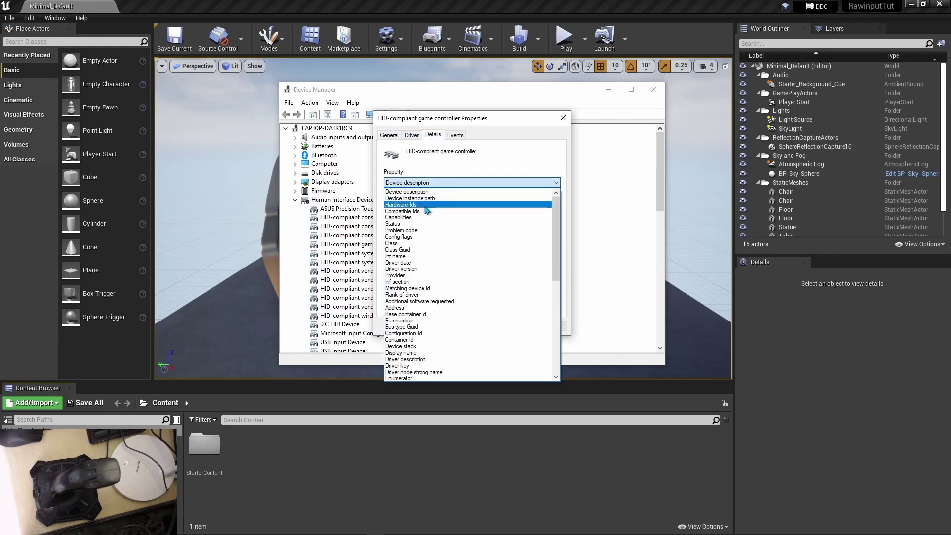
{"action": "left_click", "coordinate": [425, 205]}
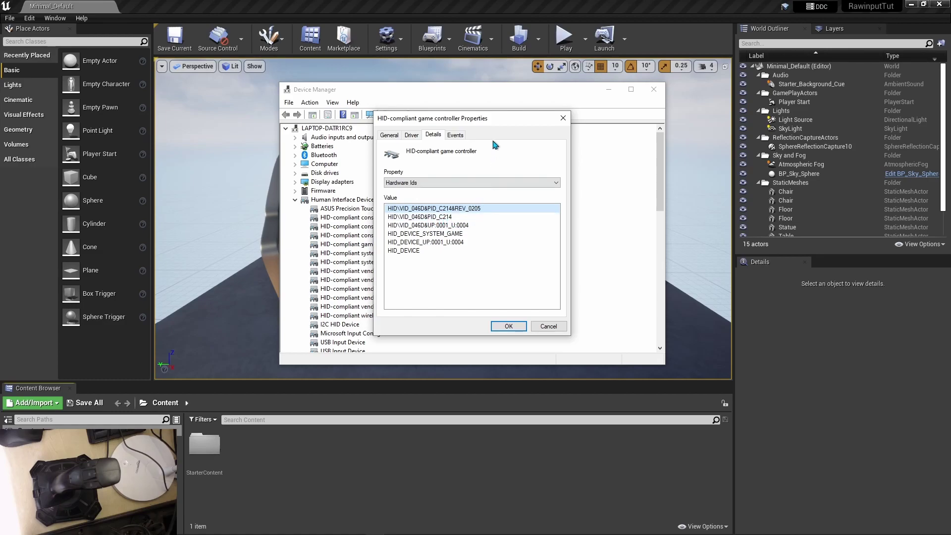
{"action": "left_click_drag", "start_coordinate": [503, 126], "coordinate": [828, 198]}
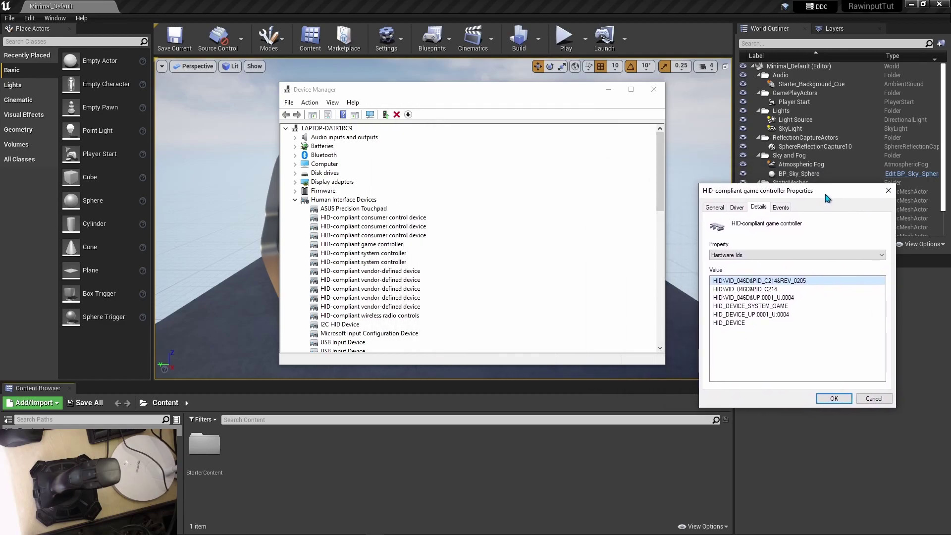
{"action": "left_click", "coordinate": [834, 398]}
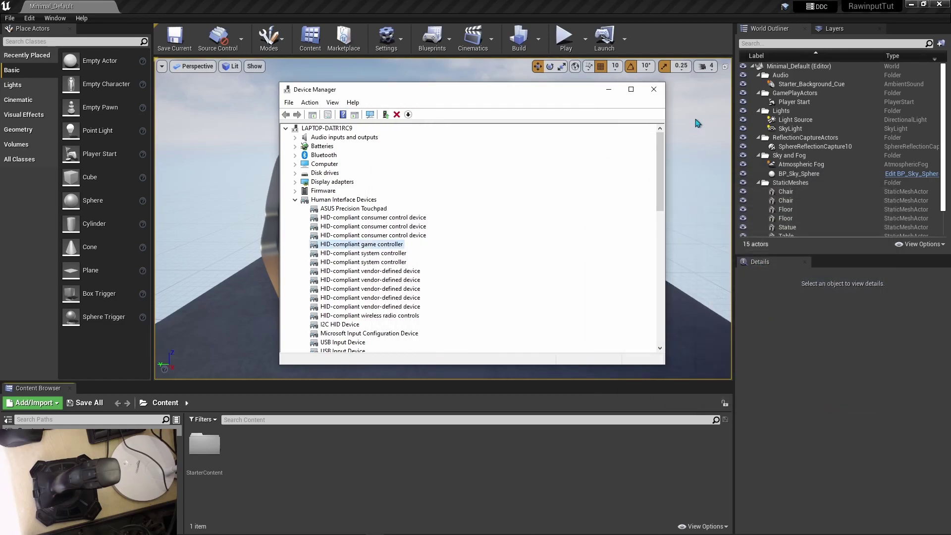
- Hide Device Manager, open Edit > Plugins and search the plugins for 'raw'
{"action": "left_click", "coordinate": [609, 90]}
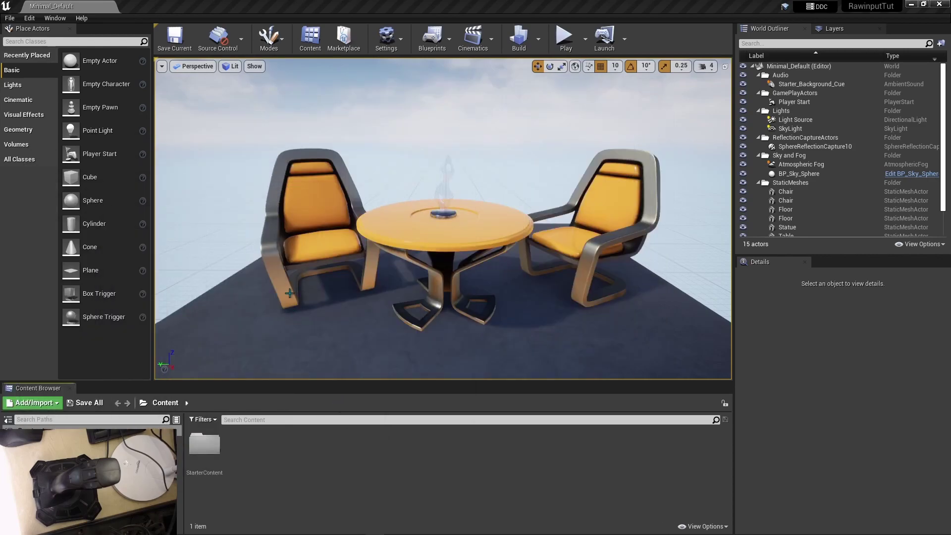
{"action": "left_click", "coordinate": [31, 22]}
{"action": "left_click", "coordinate": [70, 176]}
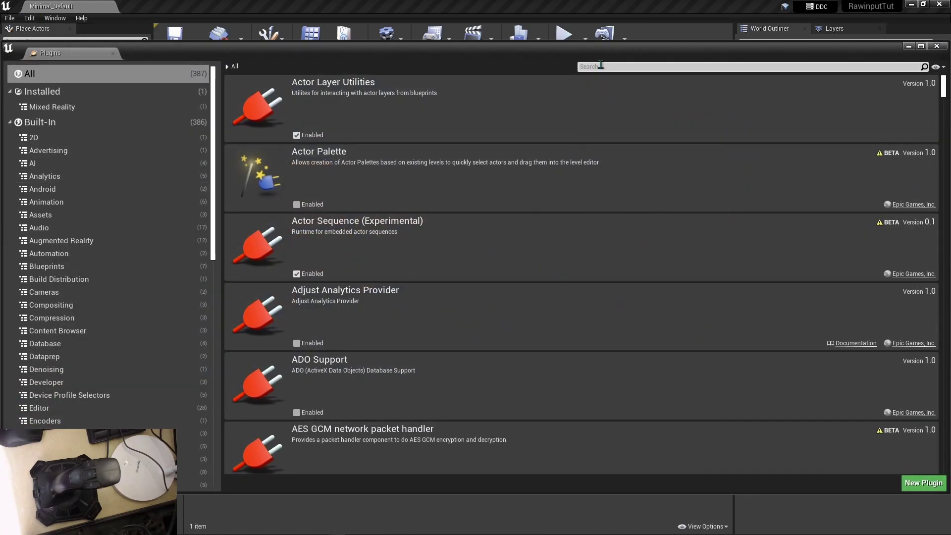
{"action": "left_click", "coordinate": [600, 66]}
{"action": "type", "text": "raw"}
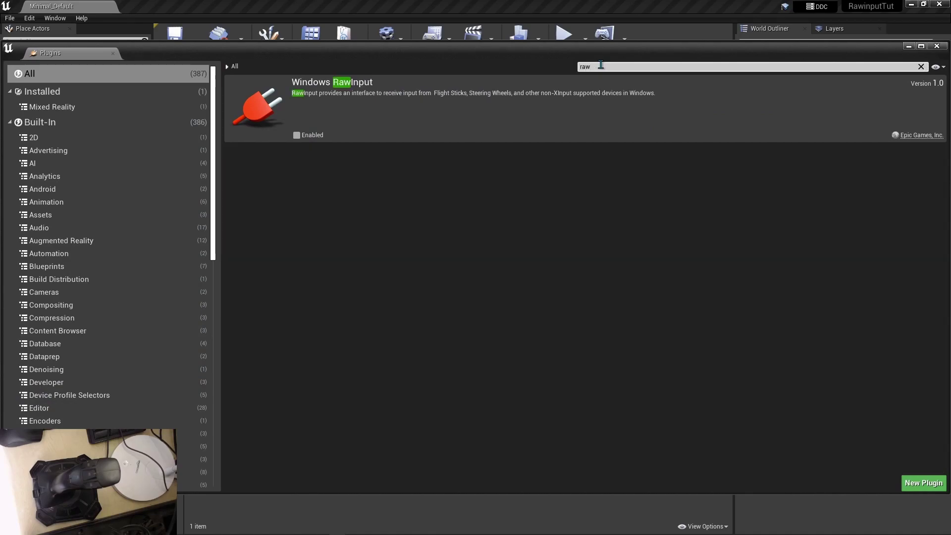
- Enable the Windows RawInput plugin and restart the editor
{"action": "left_click", "coordinate": [296, 134]}
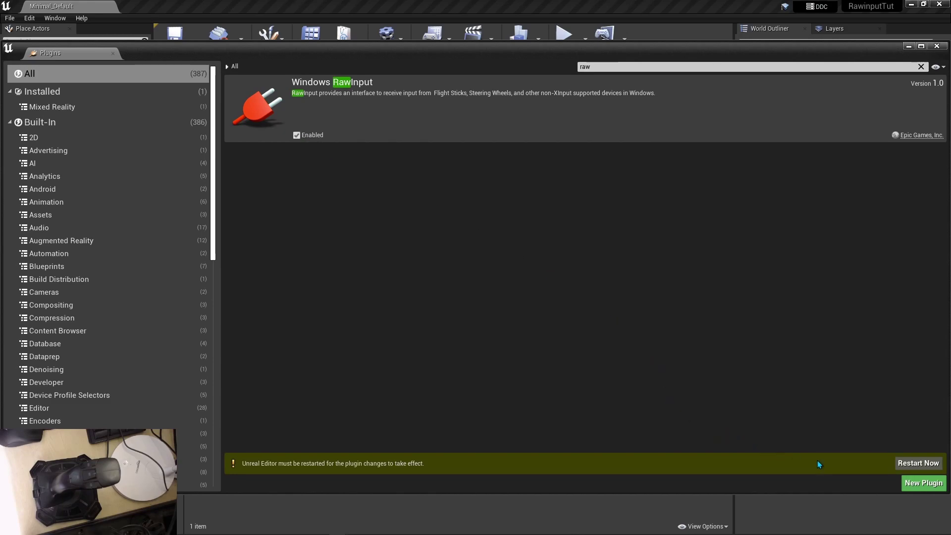
{"action": "left_click", "coordinate": [918, 463]}
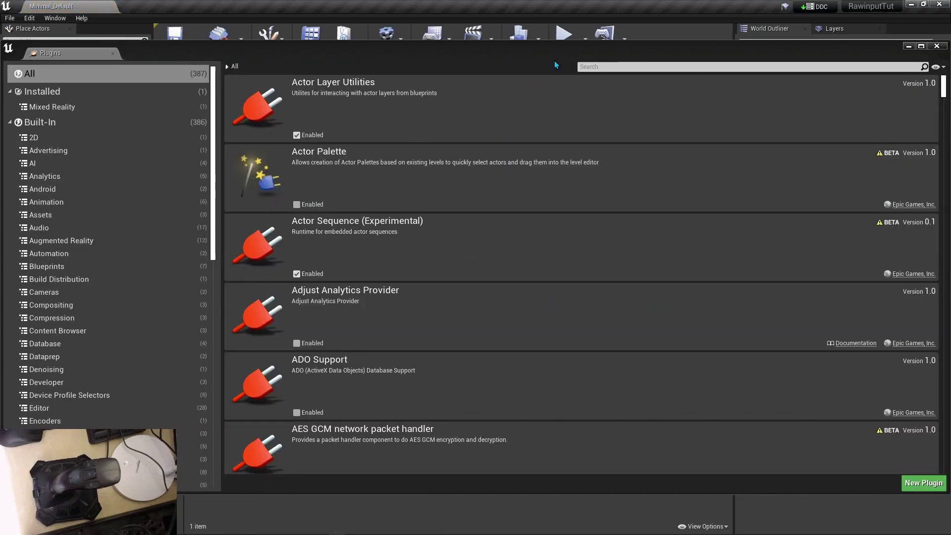
{"action": "left_click_drag", "start_coordinate": [564, 50], "coordinate": [535, 123]}
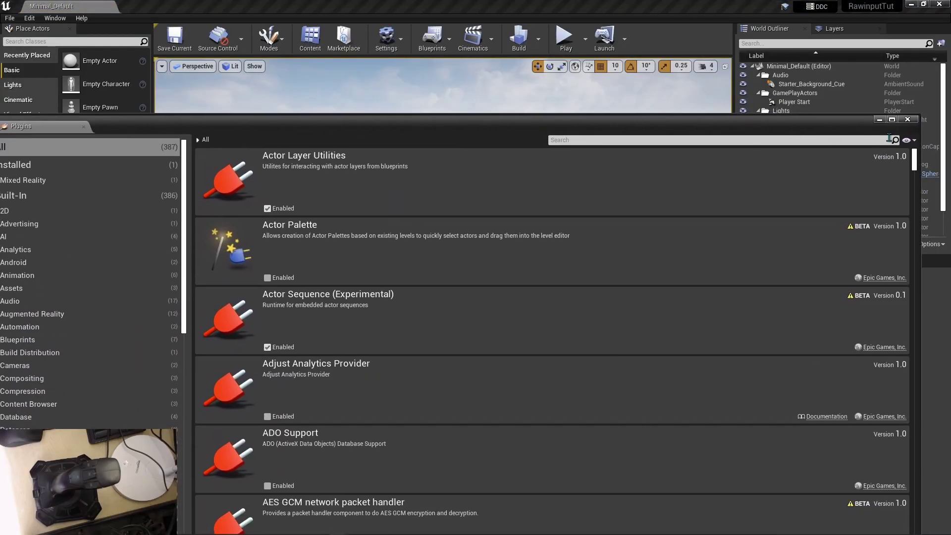
- Reopen Plugins and search 'rawi' to verify Windows RawInput is still enabled, then clear the search
{"action": "left_click_drag", "start_coordinate": [853, 122], "coordinate": [853, 90]}
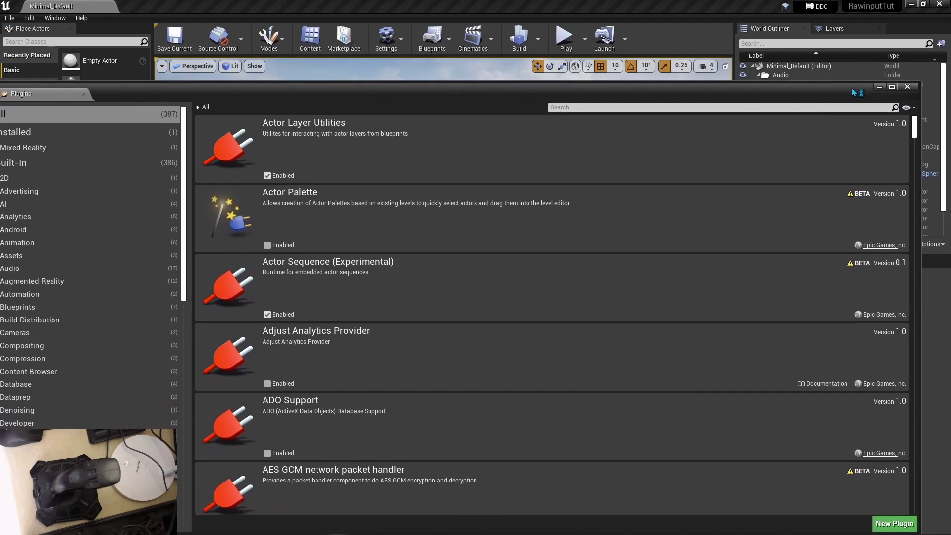
{"action": "left_click", "coordinate": [908, 87]}
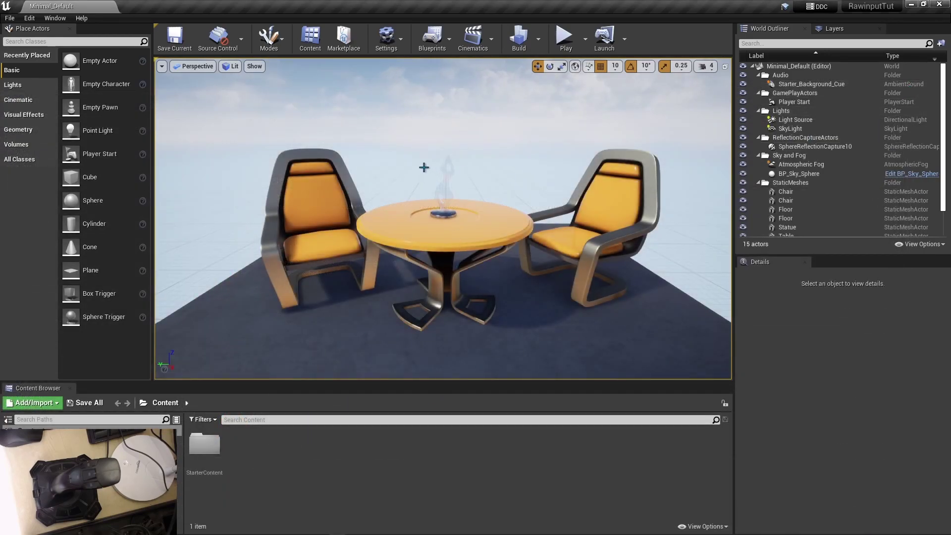
{"action": "left_click", "coordinate": [30, 18]}
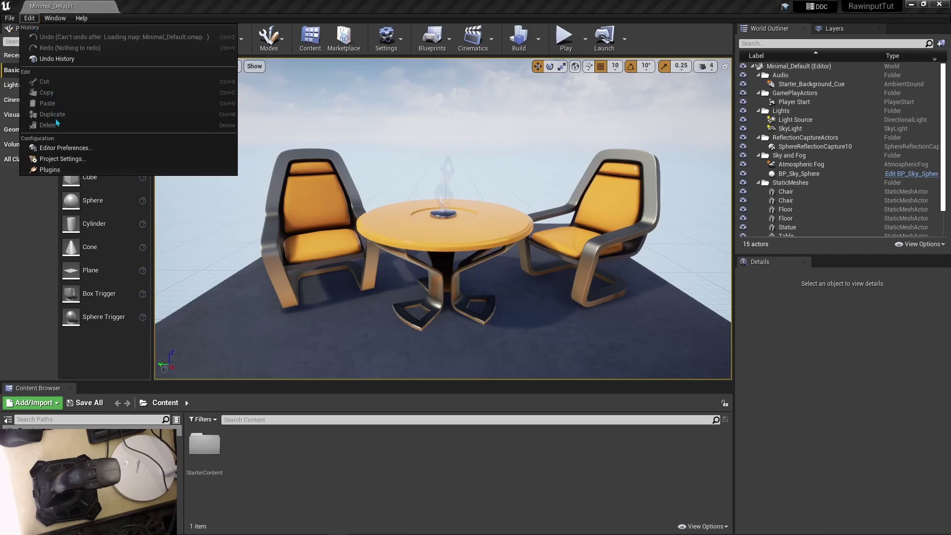
{"action": "left_click", "coordinate": [49, 170]}
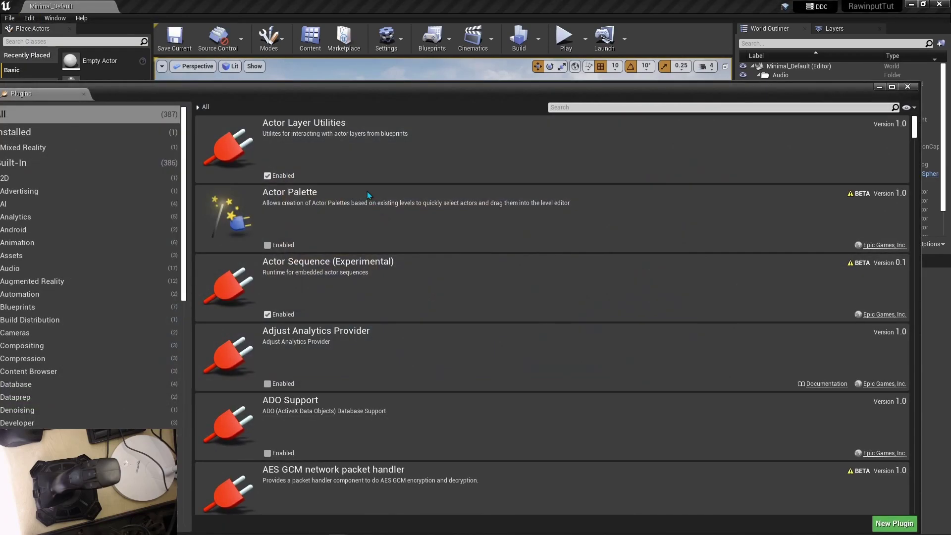
{"action": "type", "text": "rawi"}
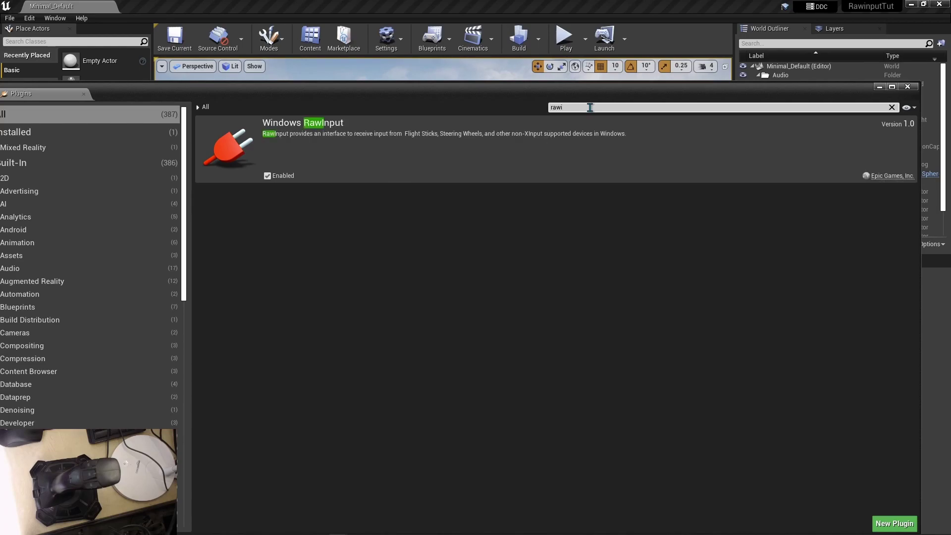
{"action": "key", "text": "BackSpace"}
{"action": "key", "text": "BackSpace"}
{"action": "key", "text": "BackSpace"}
- Close Plugins and open Project Settings at Plugins > Raw Input
{"action": "left_click", "coordinate": [907, 86]}
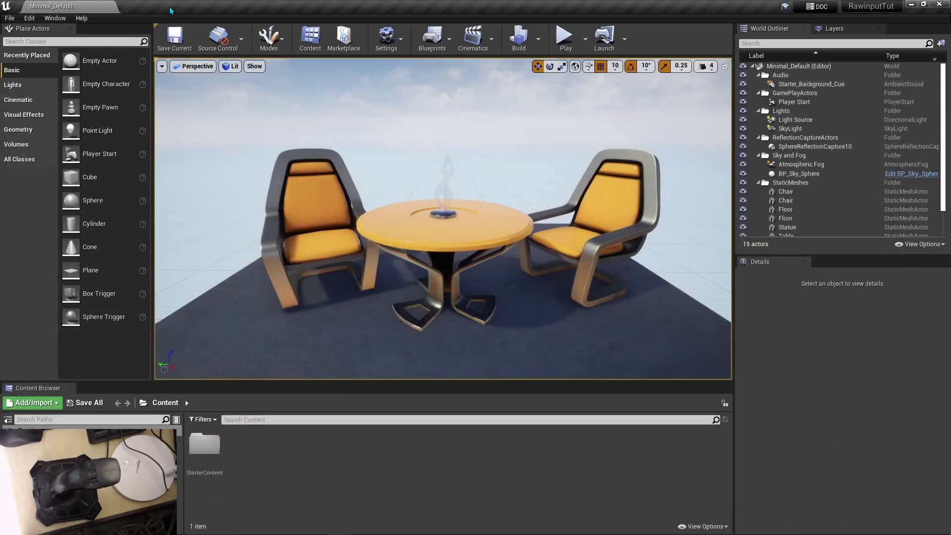
{"action": "left_click", "coordinate": [29, 18]}
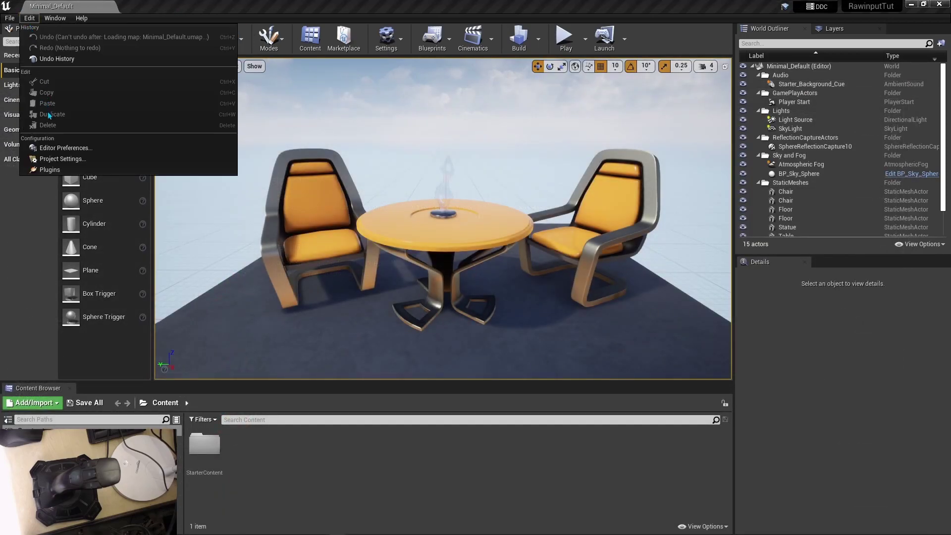
{"action": "left_click", "coordinate": [59, 159]}
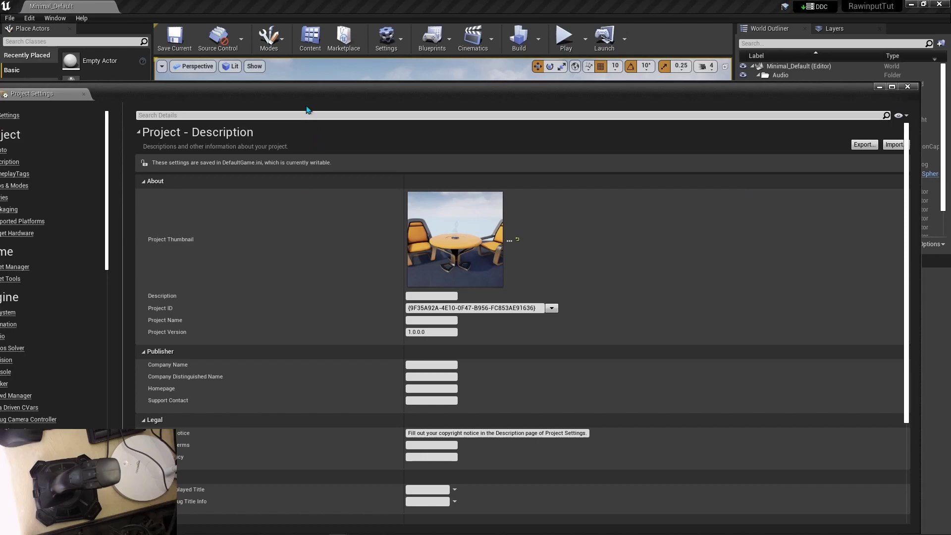
{"action": "scroll", "coordinate": [170, 244], "scroll_direction": "down", "scroll_amount": 10}
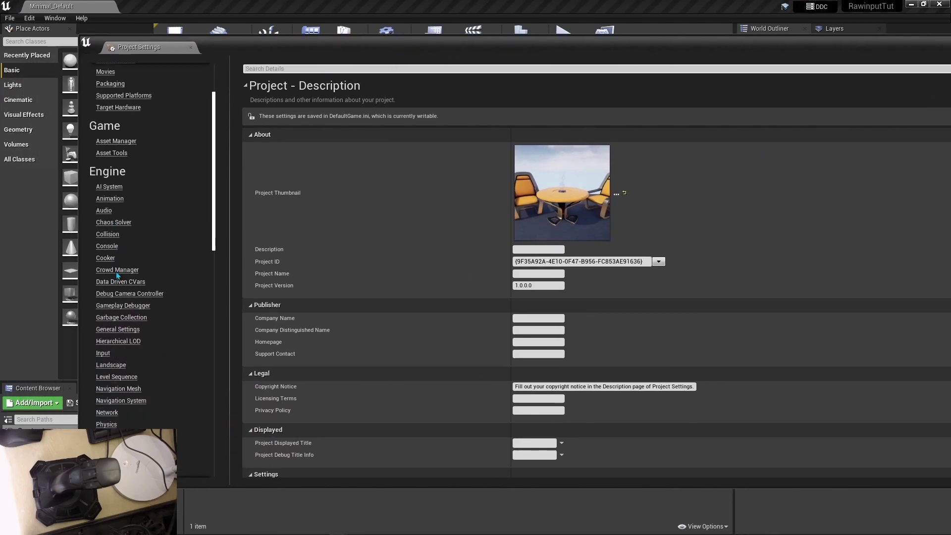
{"action": "scroll", "coordinate": [121, 297], "scroll_direction": "down", "scroll_amount": 10}
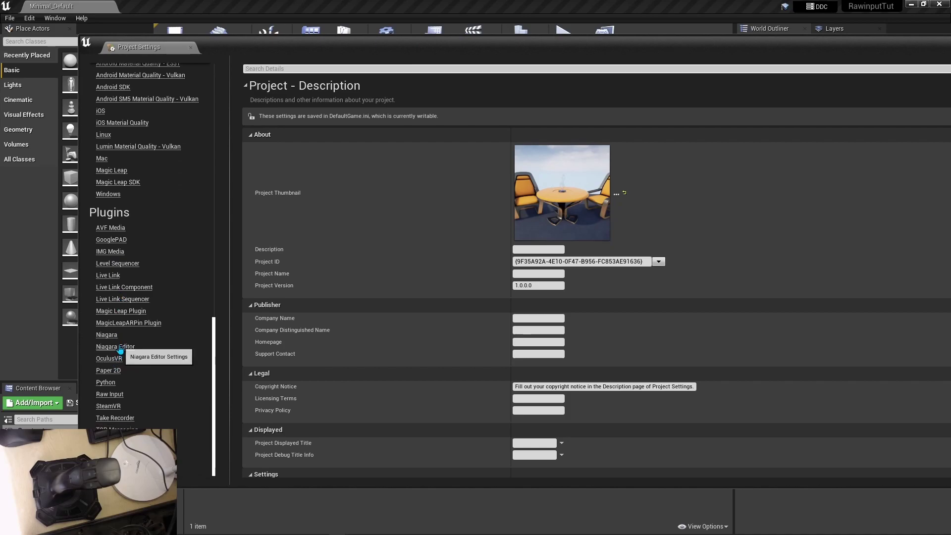
{"action": "left_click", "coordinate": [110, 394]}
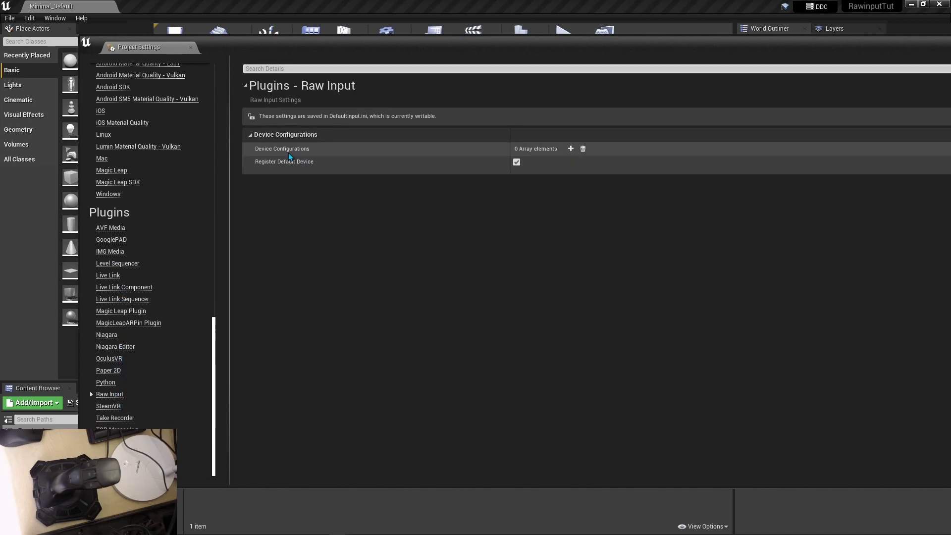
- Add device configuration element 0 and inspect its 8 axis and 20 button properties
{"action": "mouse_move", "coordinate": [297, 153]}
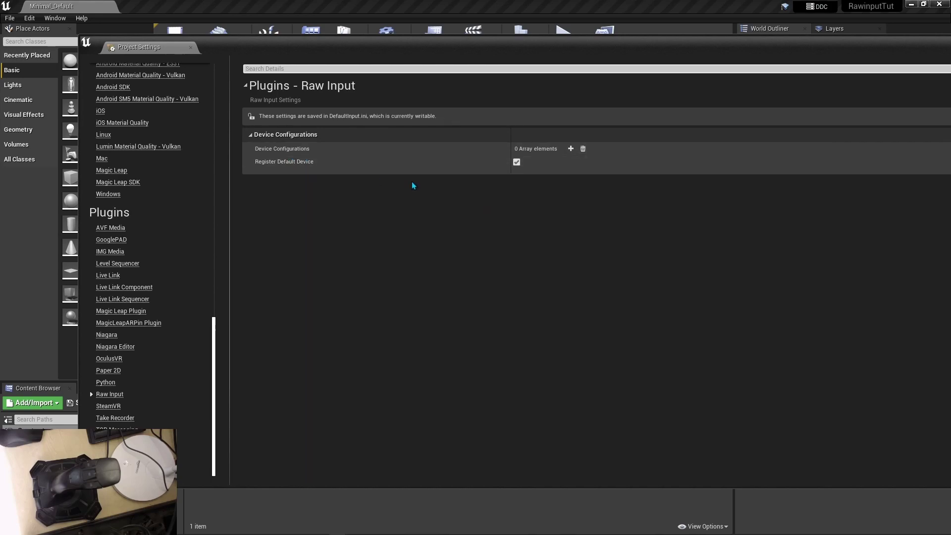
{"action": "left_click", "coordinate": [571, 149]}
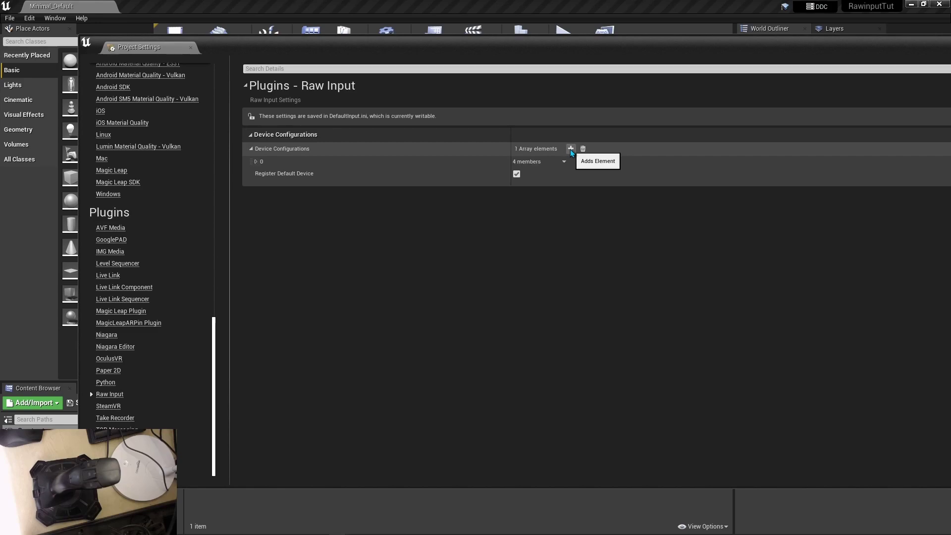
{"action": "left_click", "coordinate": [256, 161]}
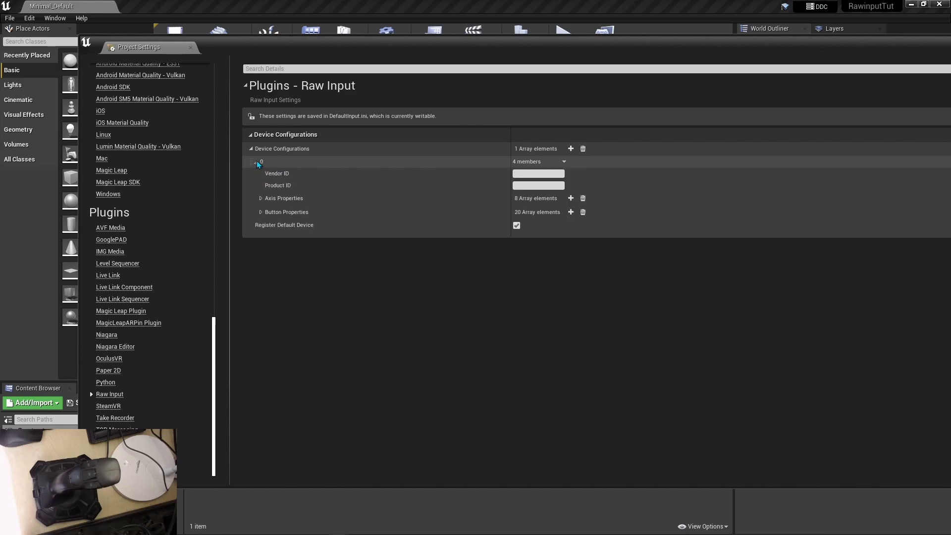
{"action": "left_click", "coordinate": [261, 199]}
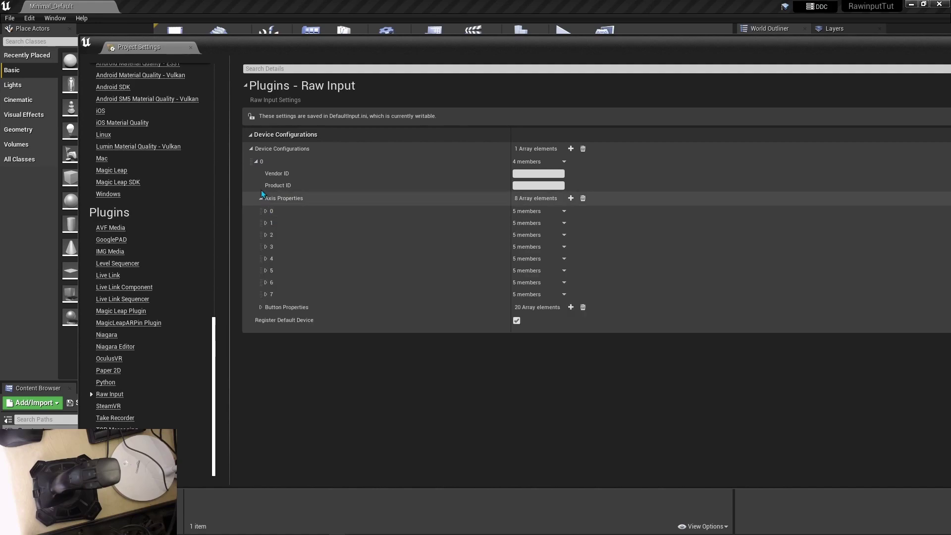
{"action": "left_click", "coordinate": [260, 199]}
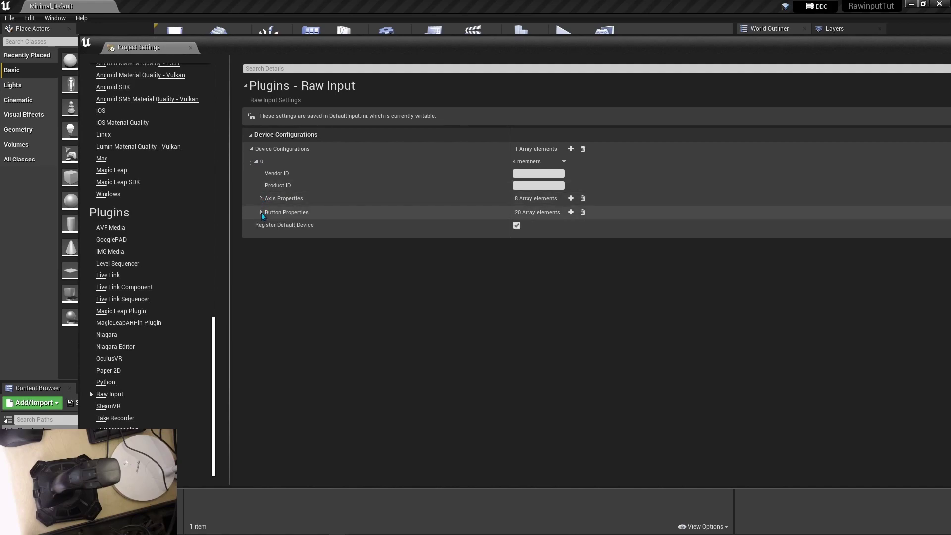
{"action": "left_click", "coordinate": [260, 212]}
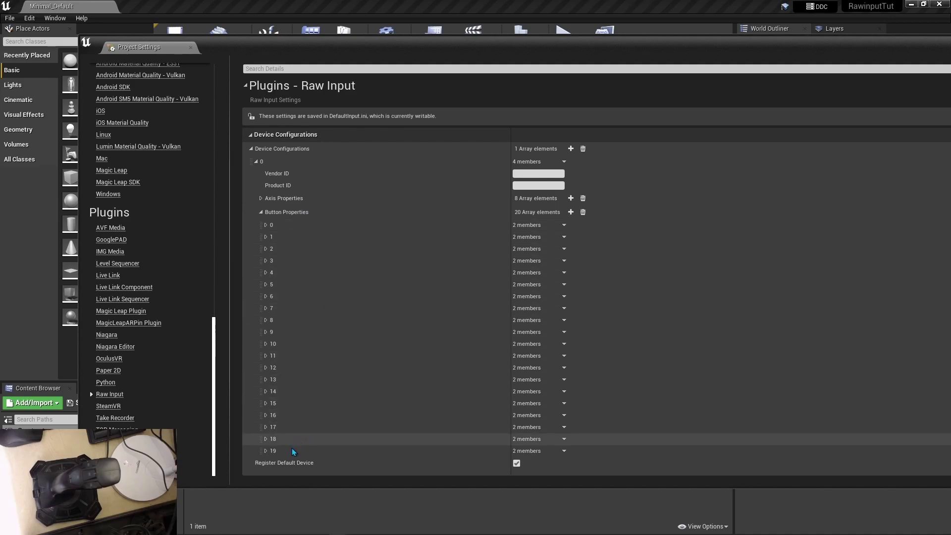
{"action": "left_click", "coordinate": [261, 212]}
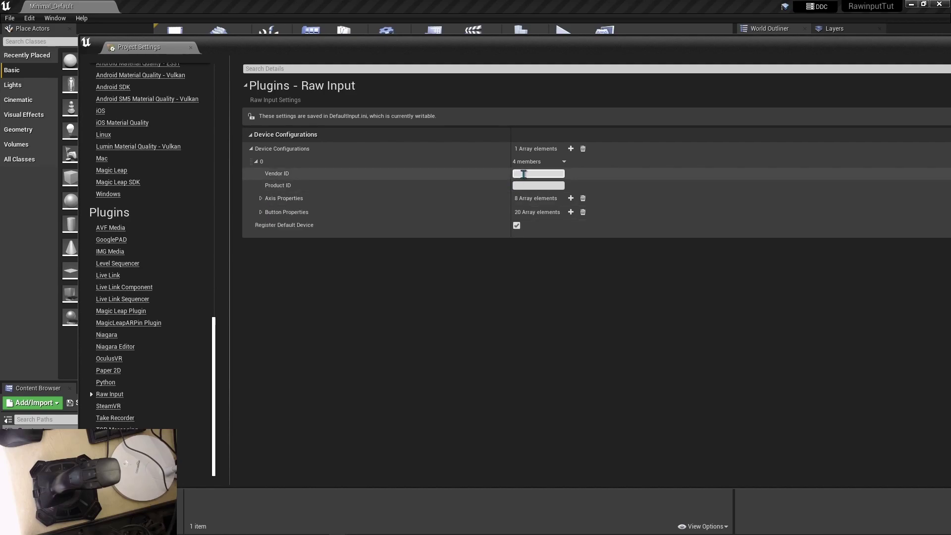
- Show the HID-compliant game controller's Hardware Ids in its Device Manager properties
{"action": "key", "text": "alt+Tab"}
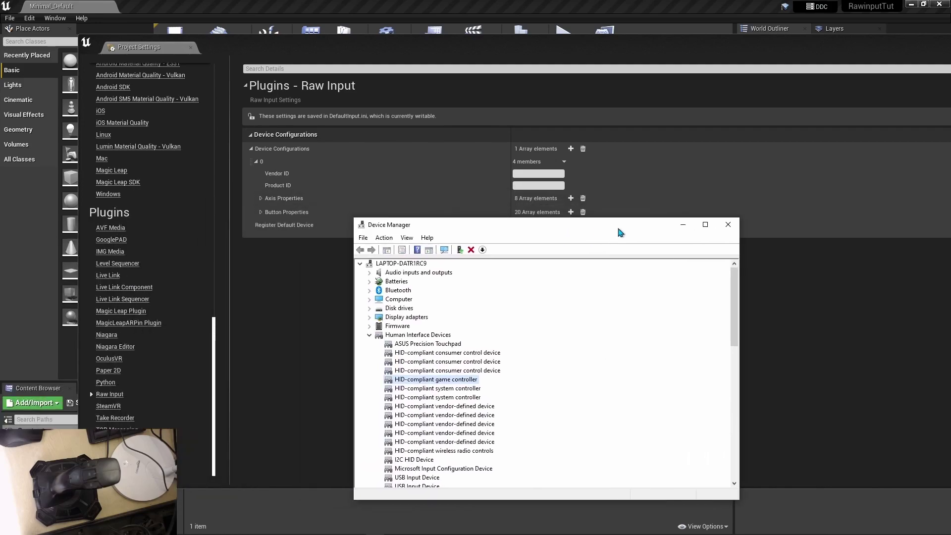
{"action": "left_click_drag", "start_coordinate": [620, 233], "coordinate": [673, 226]}
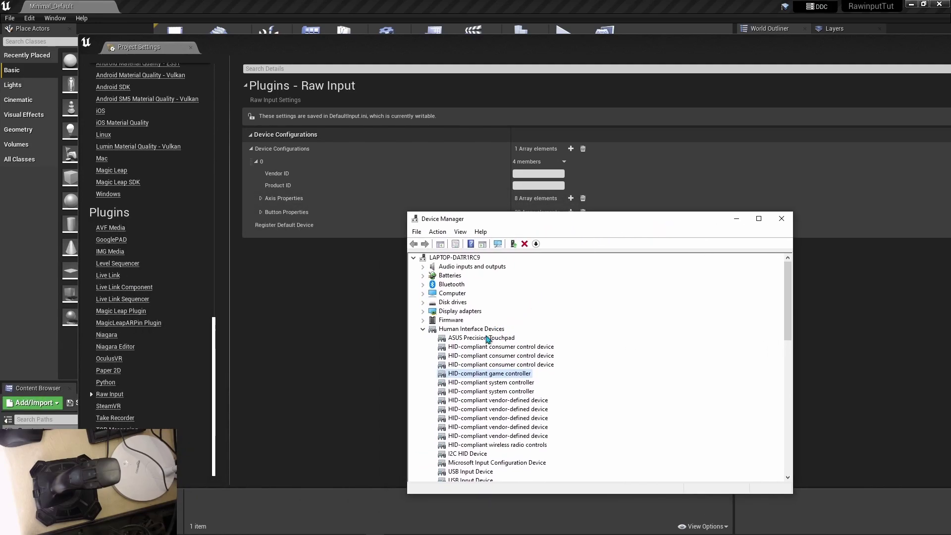
{"action": "right_click", "coordinate": [488, 374]}
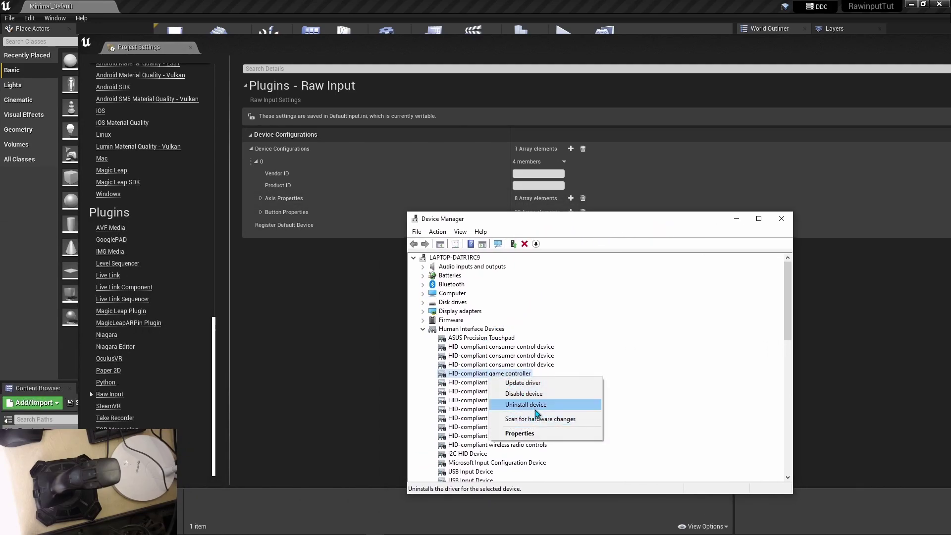
{"action": "left_click", "coordinate": [519, 433]}
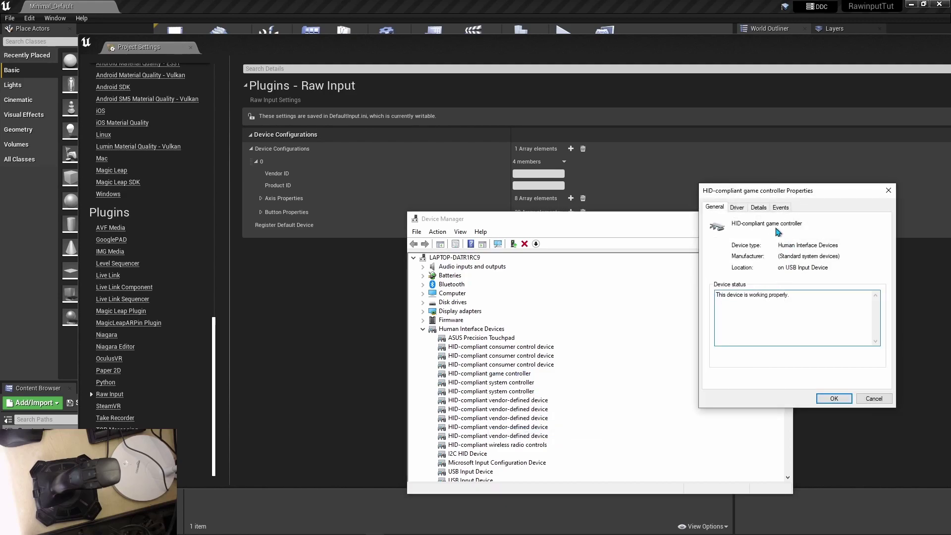
{"action": "left_click", "coordinate": [759, 207]}
{"action": "left_click", "coordinate": [770, 254]}
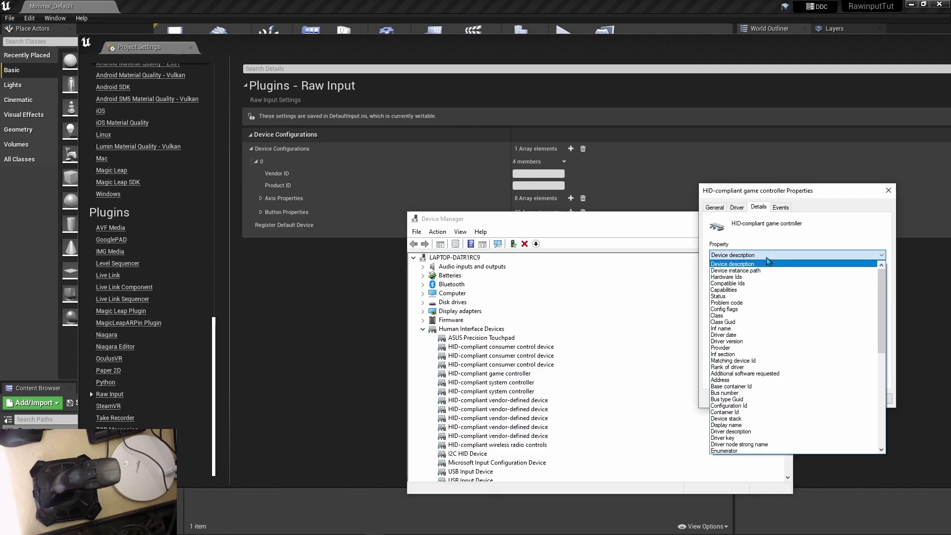
{"action": "left_click", "coordinate": [741, 277]}
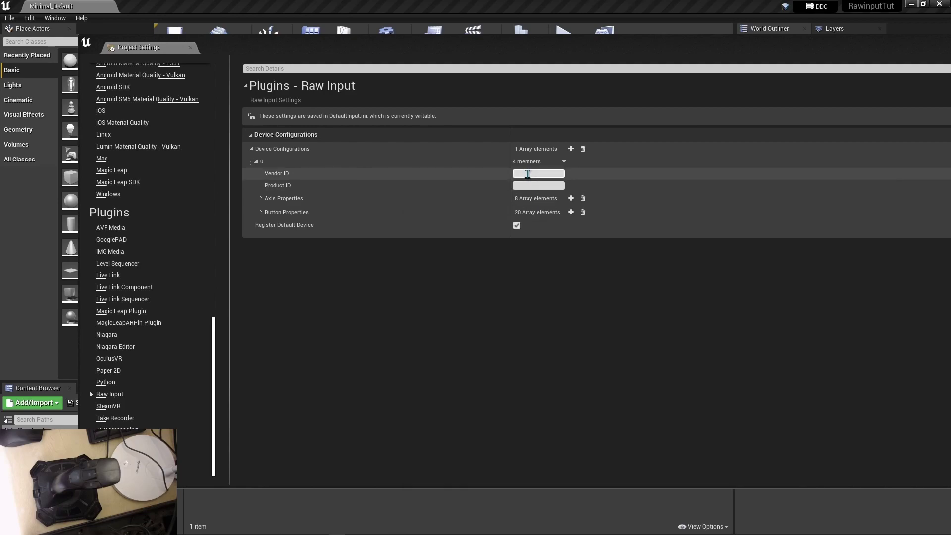
- Enter 0x046D as the Raw Input configuration's Vendor ID
{"action": "left_click", "coordinate": [527, 174]}
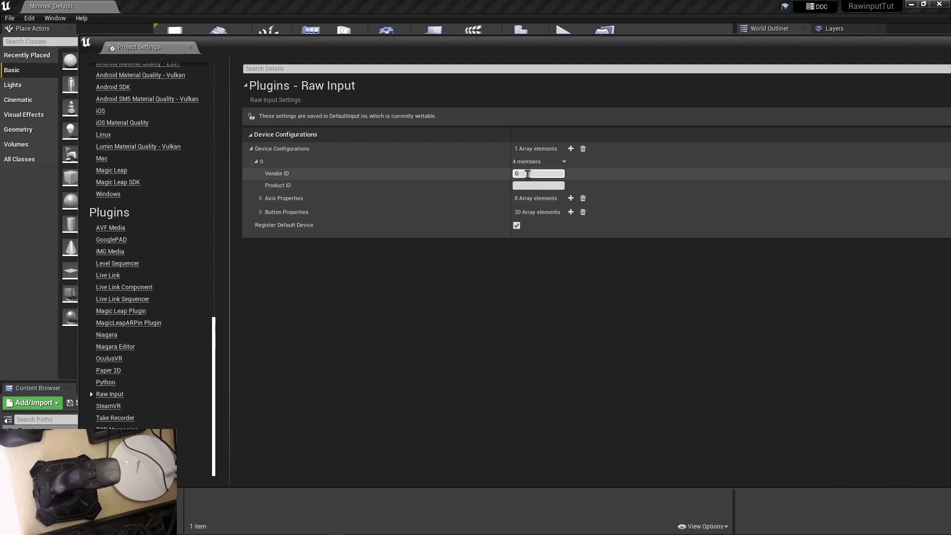
{"action": "type", "text": "0x046D"}
{"action": "key", "text": "Tab"}
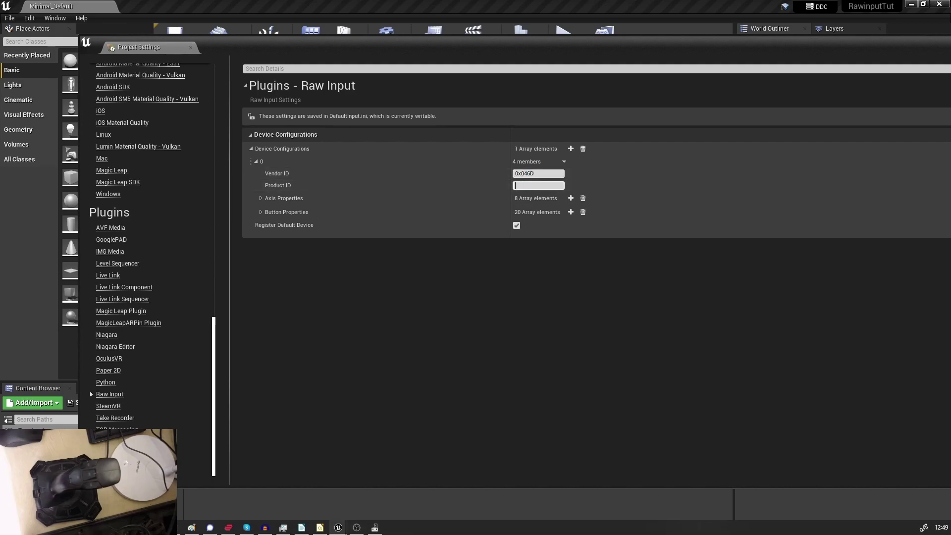
{"action": "left_click", "coordinate": [376, 529]}
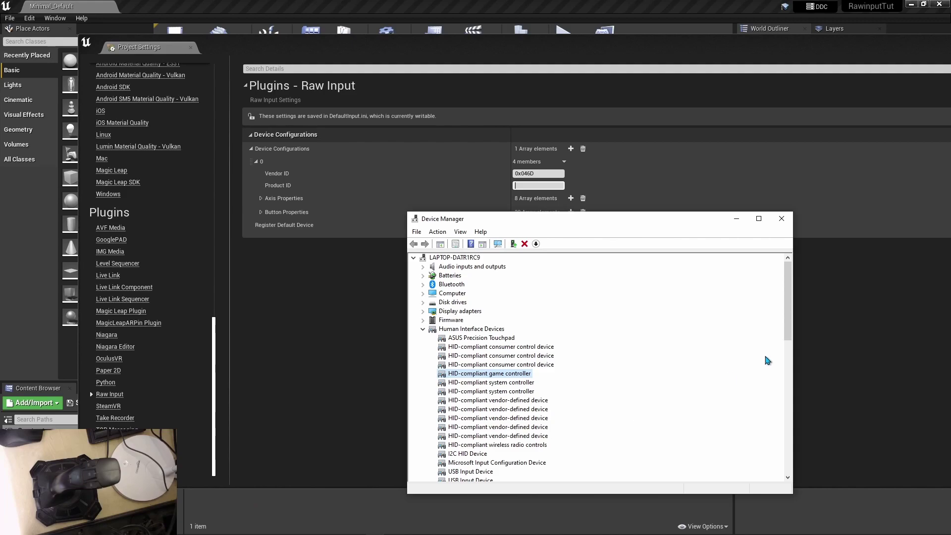
- Recheck the controller's Hardware Ids and enter 0xC214 as the Product ID
{"action": "right_click", "coordinate": [513, 374]}
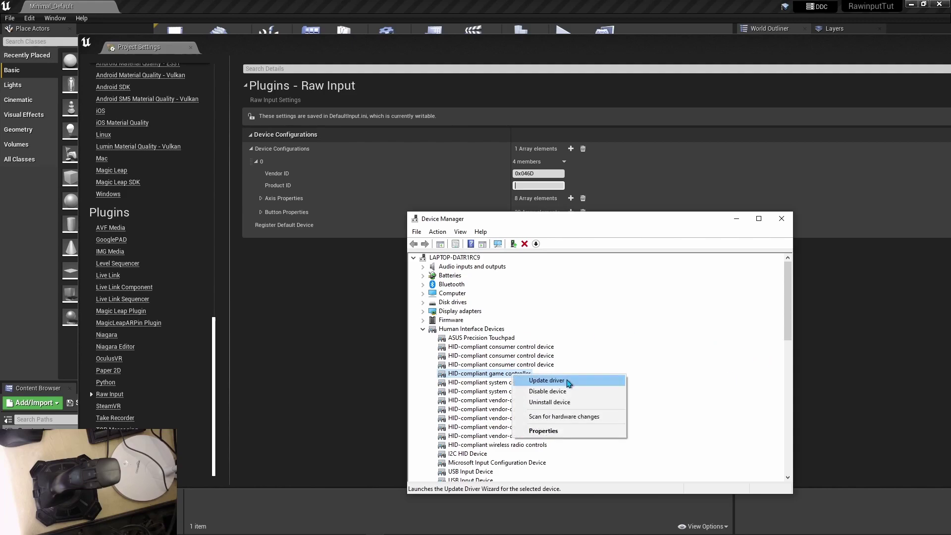
{"action": "left_click", "coordinate": [555, 430]}
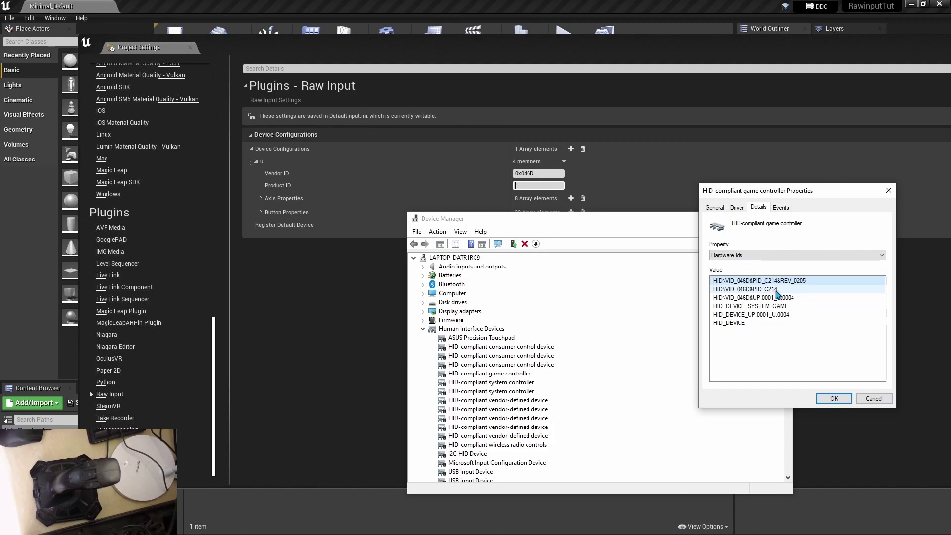
{"action": "left_click", "coordinate": [531, 184]}
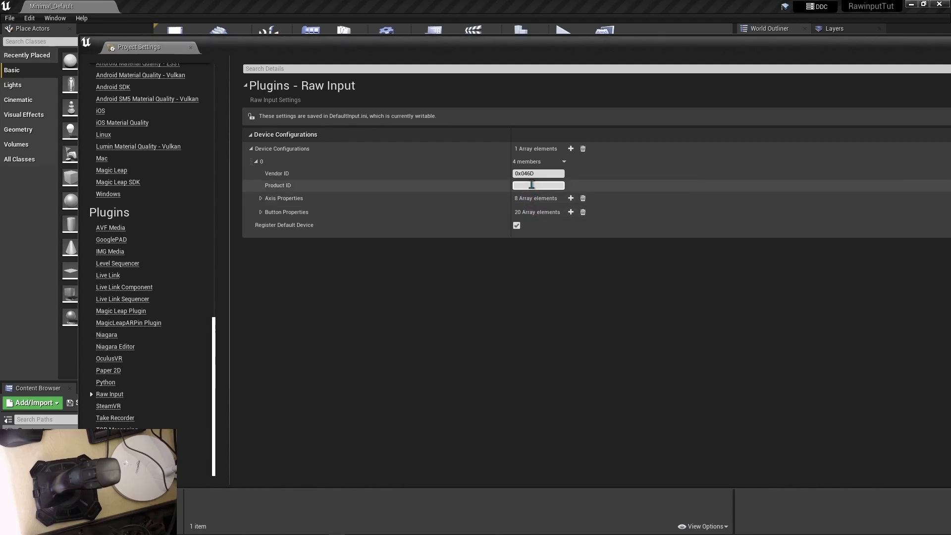
{"action": "type", "text": "0xC214"}
{"action": "key", "text": "Return"}
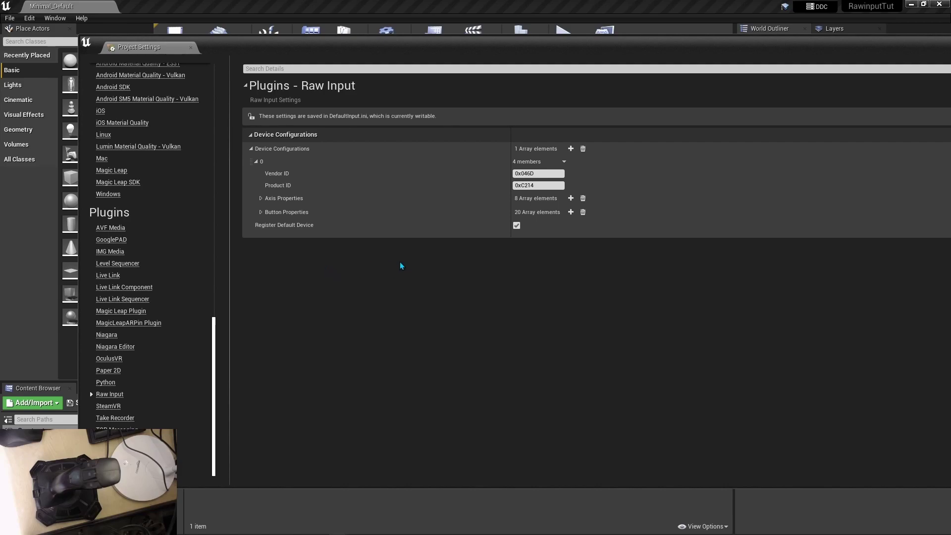
- Expand Axis Properties element 0, showing it enabled on GenericUSBController Axis 1 with Offset 0.0
{"action": "left_click", "coordinate": [261, 198]}
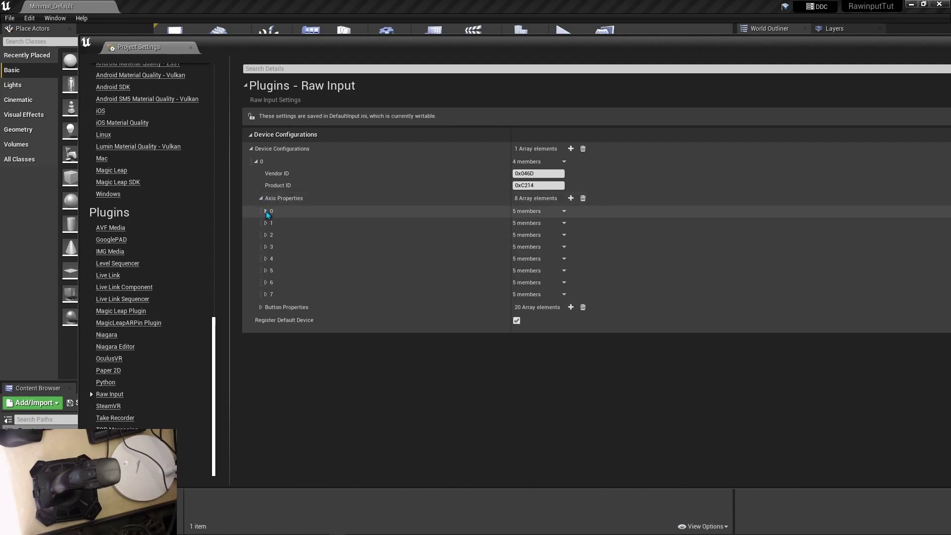
{"action": "left_click", "coordinate": [266, 212]}
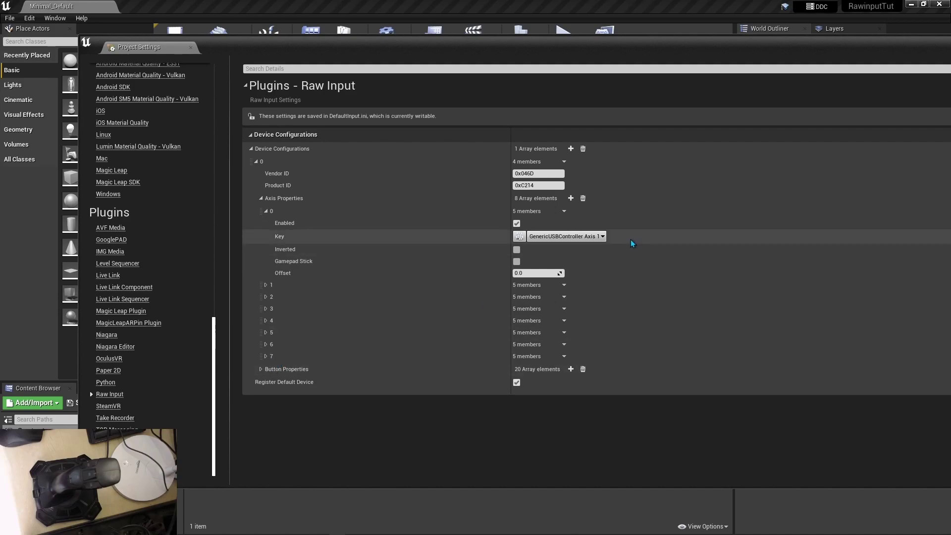
- Expand button elements 0 and 1, mapped to GenericUSBController Button 1 and Button 2
{"action": "left_click", "coordinate": [261, 370]}
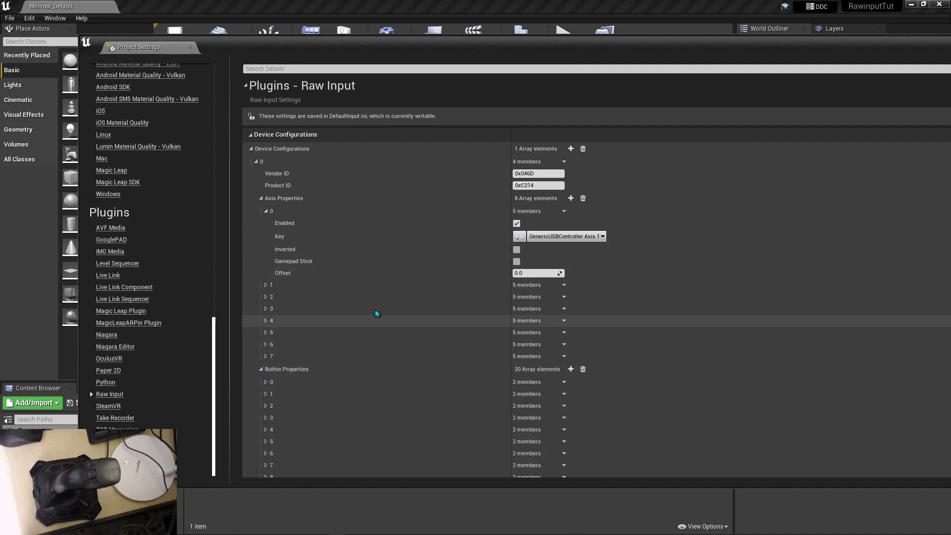
{"action": "scroll", "coordinate": [347, 322], "scroll_direction": "down", "scroll_amount": 1}
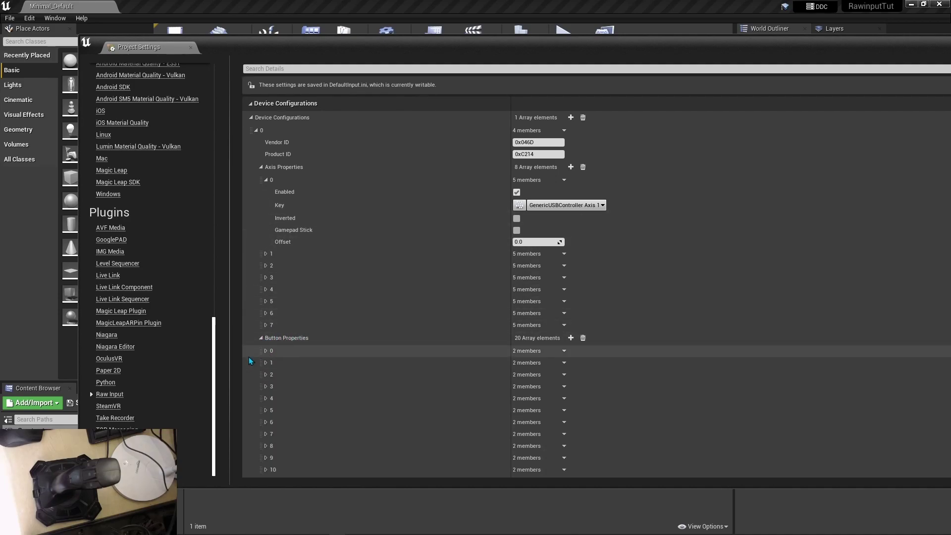
{"action": "left_click", "coordinate": [265, 350]}
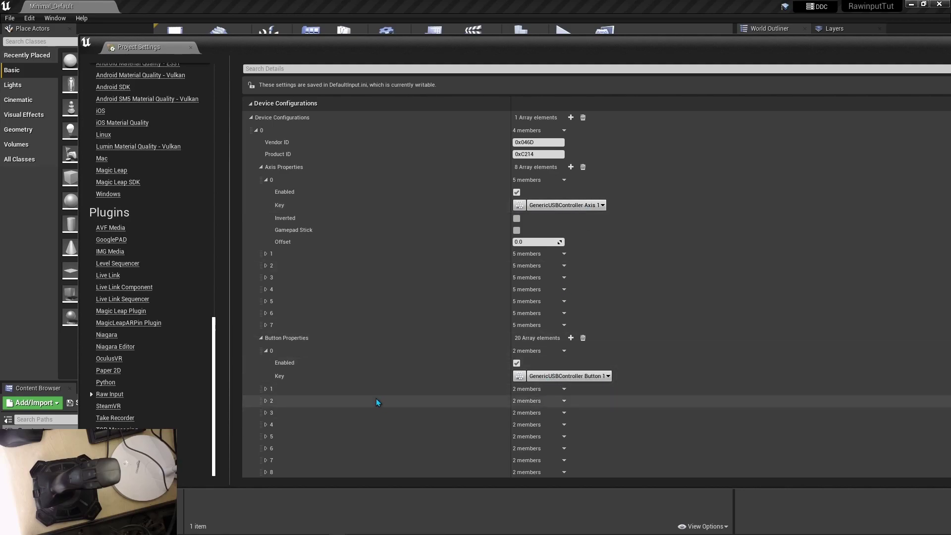
{"action": "left_click", "coordinate": [313, 387]}
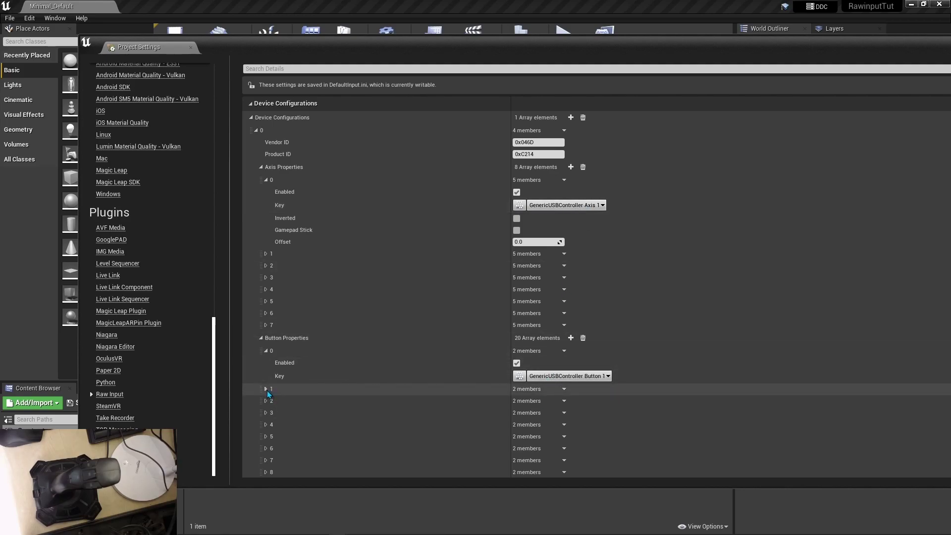